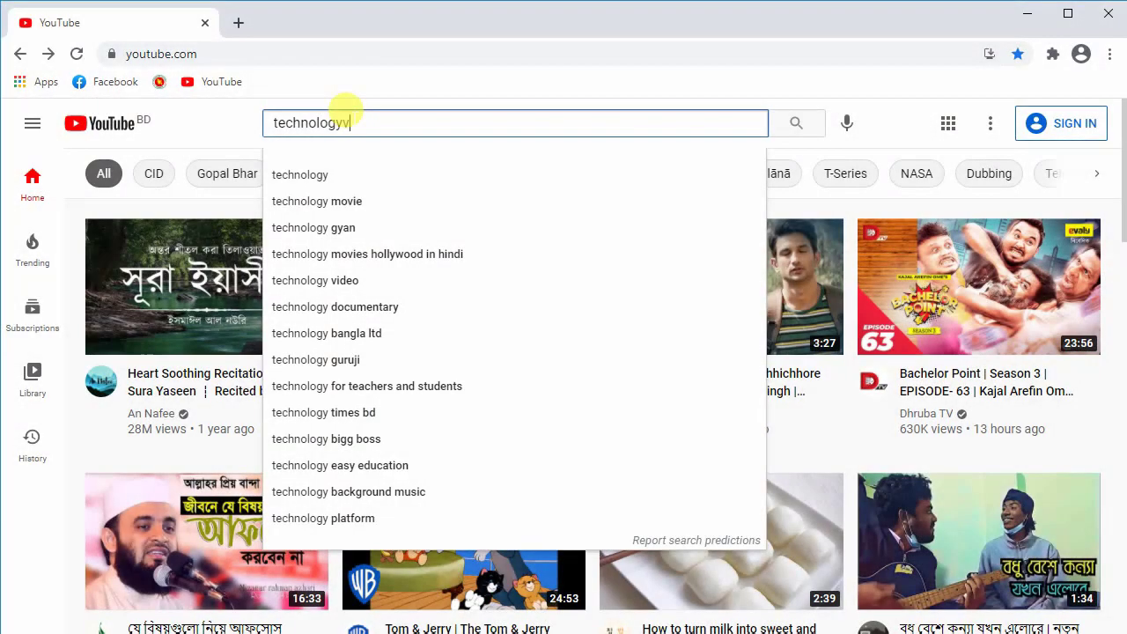
- Search YouTube for 'technology village' and go to the Technology Village channel
type("vi")
left_click(362, 196)
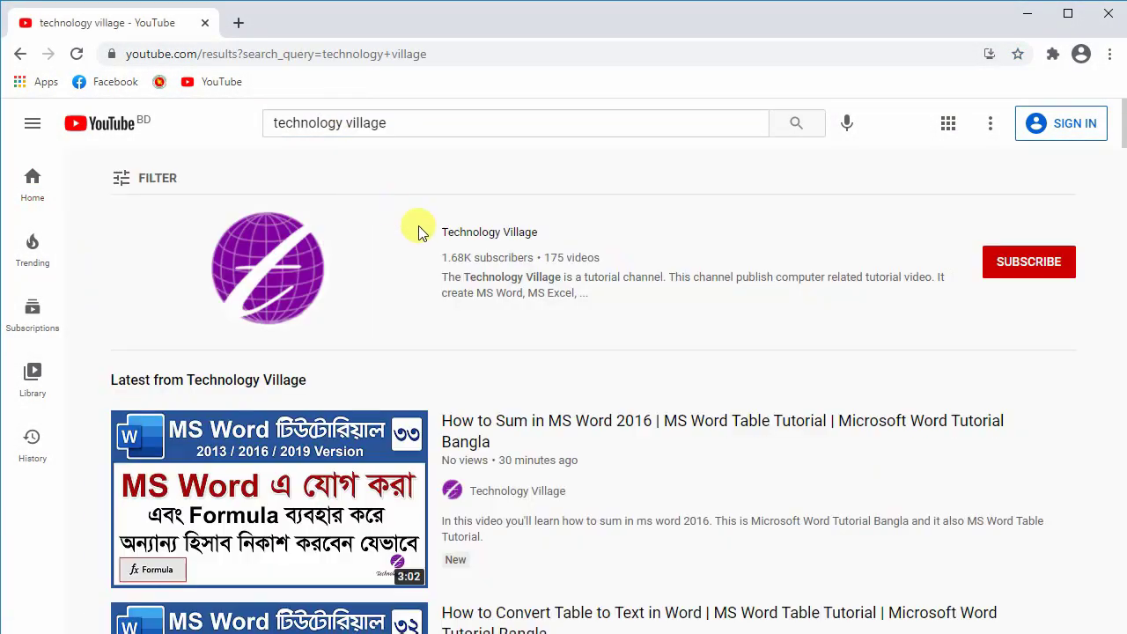
left_click(503, 234)
- Play the first playlist from the channel's PLAYLISTS tab
left_click(384, 441)
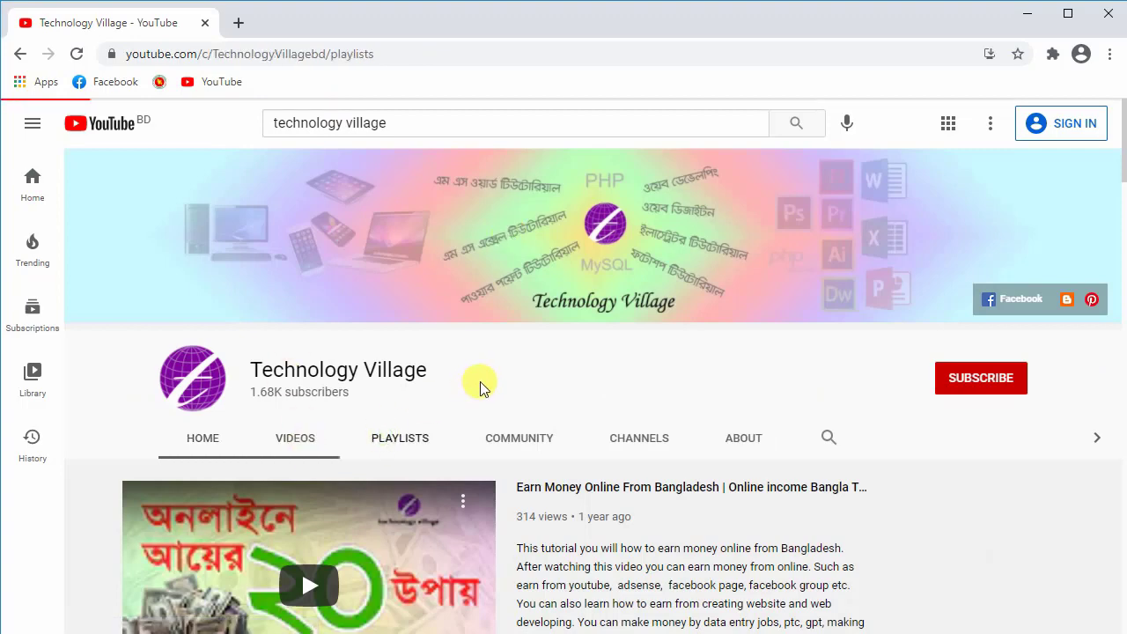
left_click(250, 417)
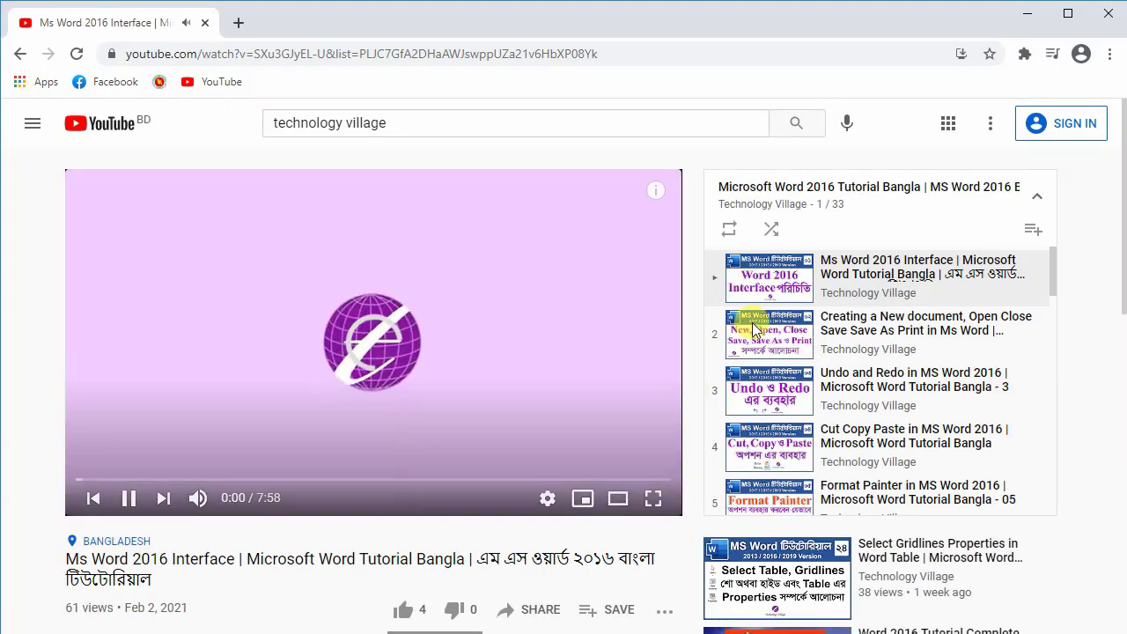
scroll(867, 374, "down", 11)
scroll(885, 383, "down", 2)
scroll(884, 383, "down", 3)
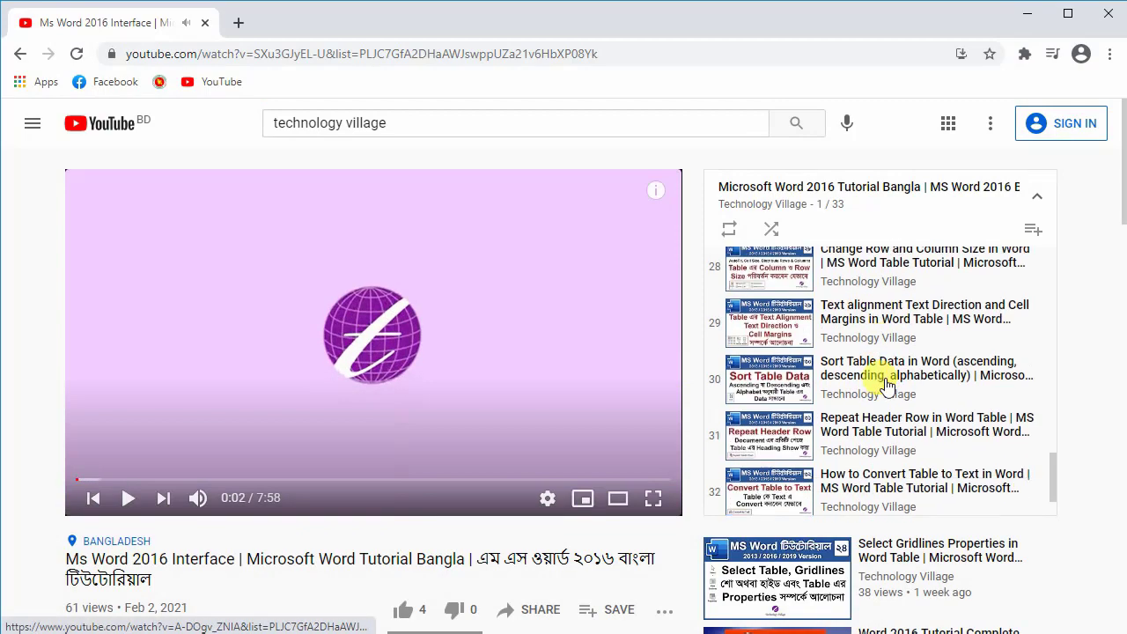
scroll(884, 383, "down", 1)
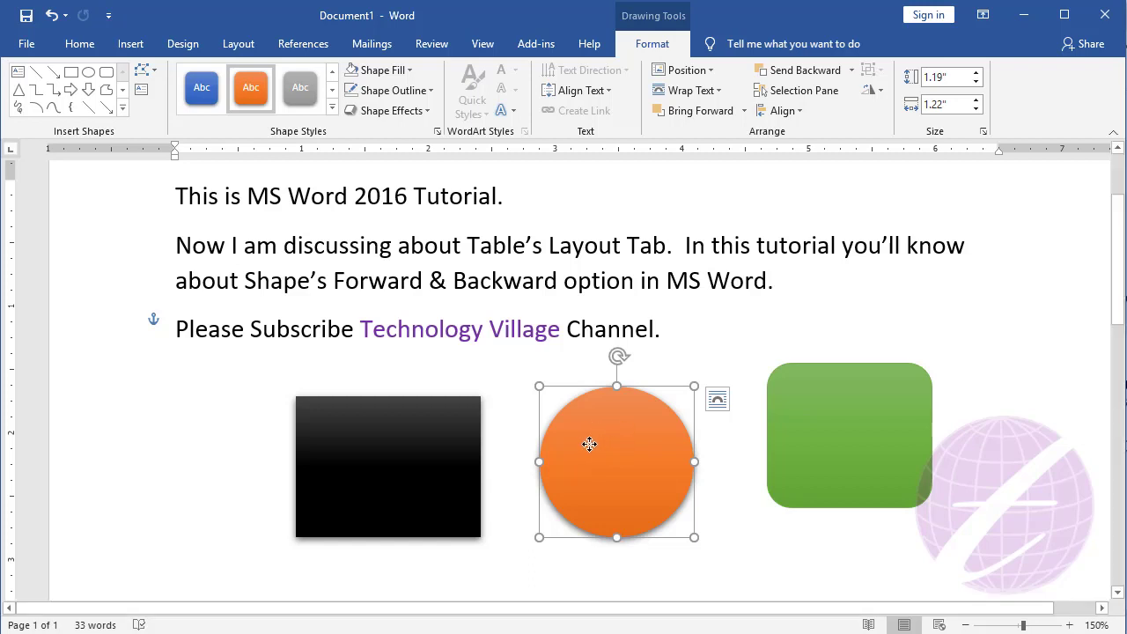
- Drag the orange circle left onto the black square's right side, then select the square
left_click_drag(611, 447, 442, 424)
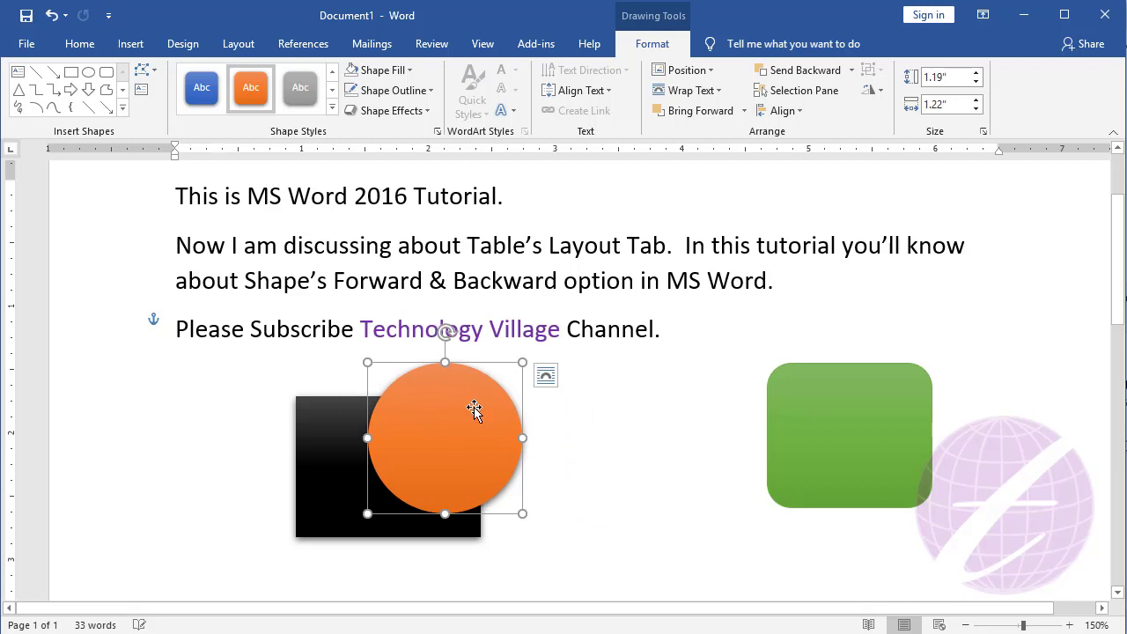
left_click(333, 430)
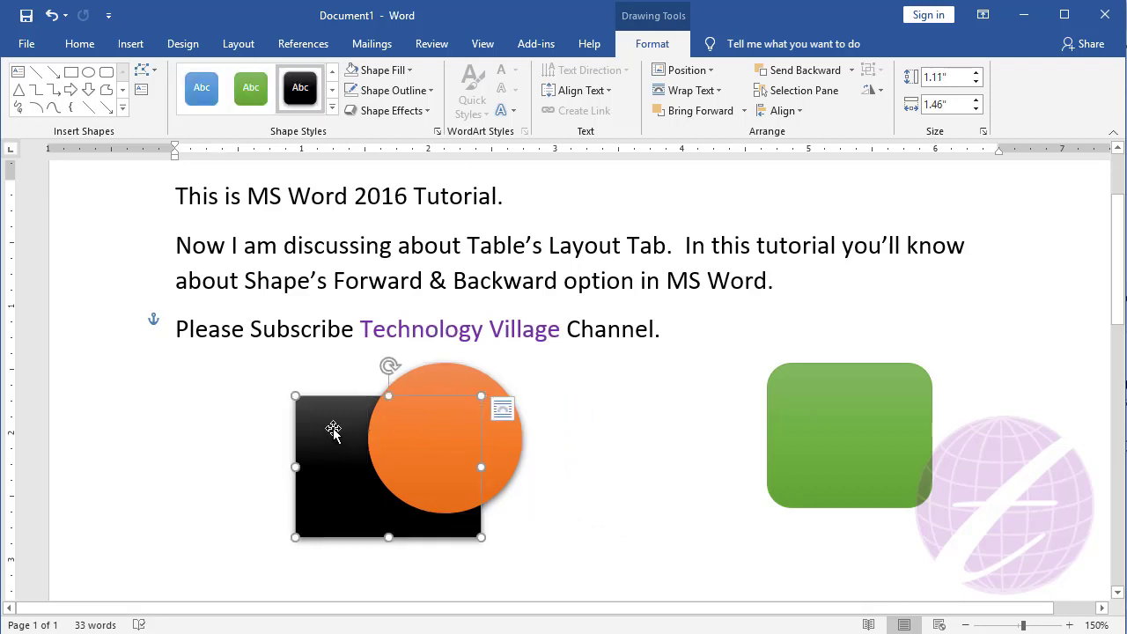
left_click(505, 429)
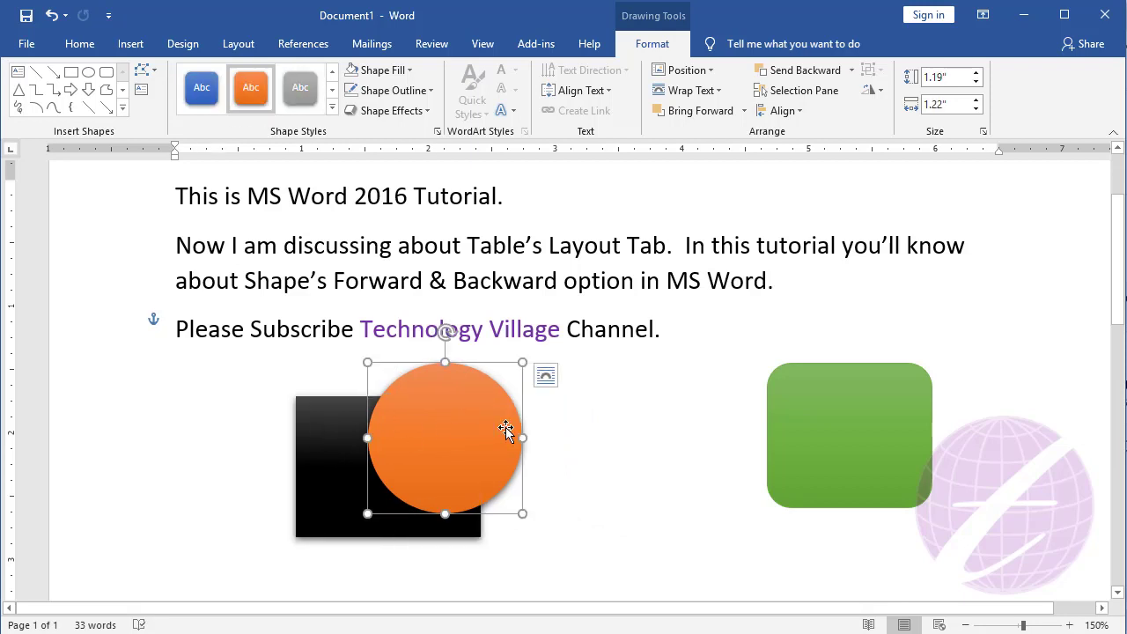
scroll(502, 430, "down", 1)
scroll(503, 430, "down", 1)
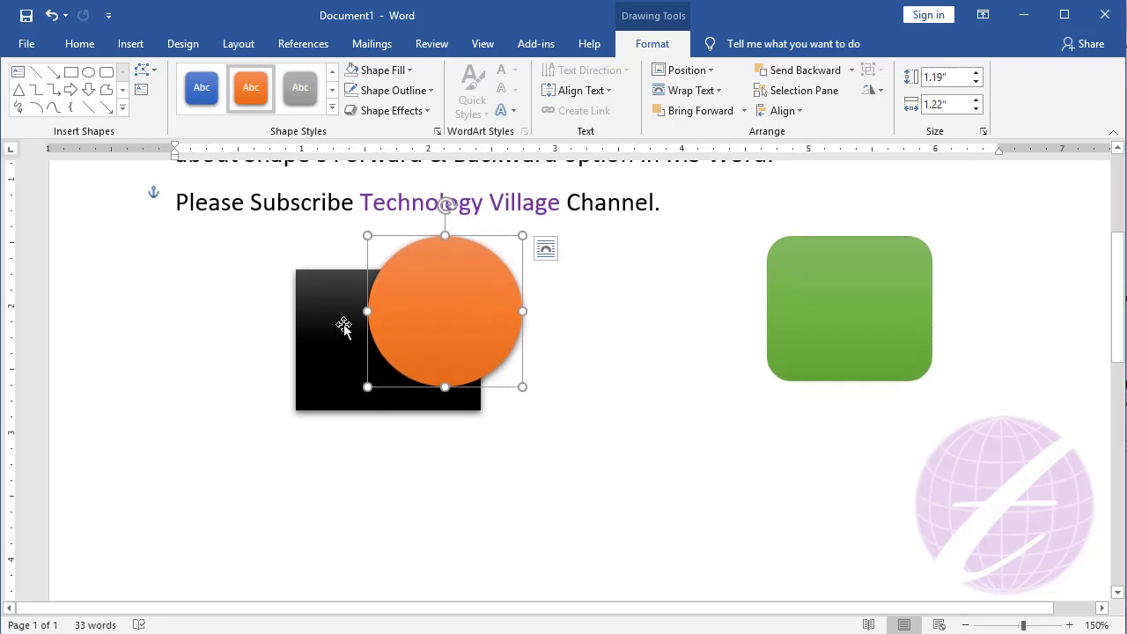
left_click(344, 322)
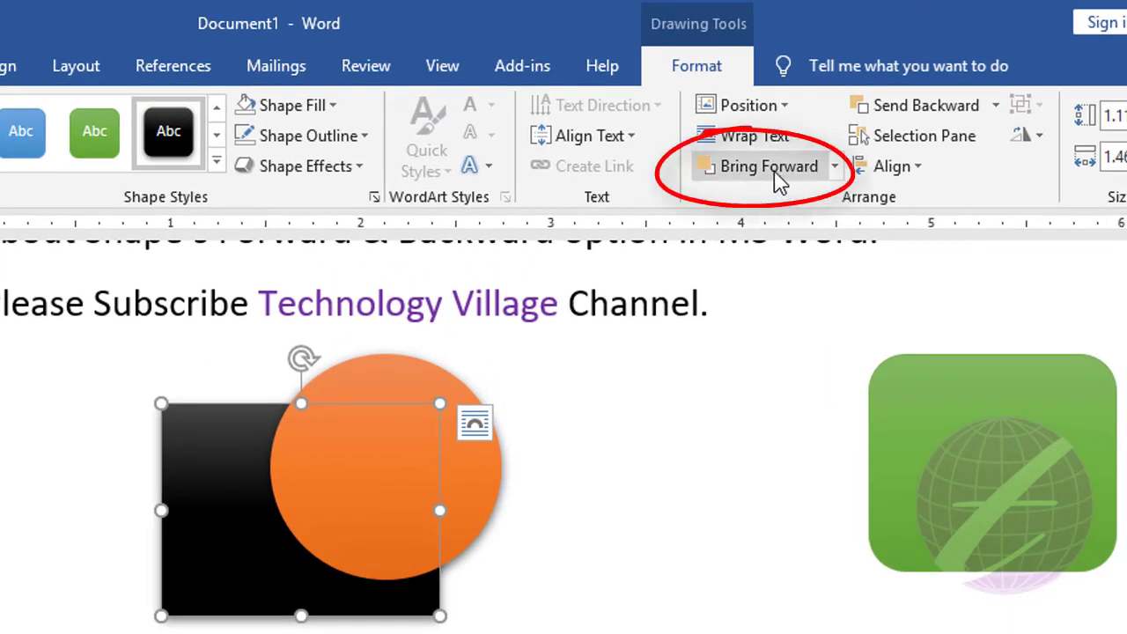
left_click(775, 179)
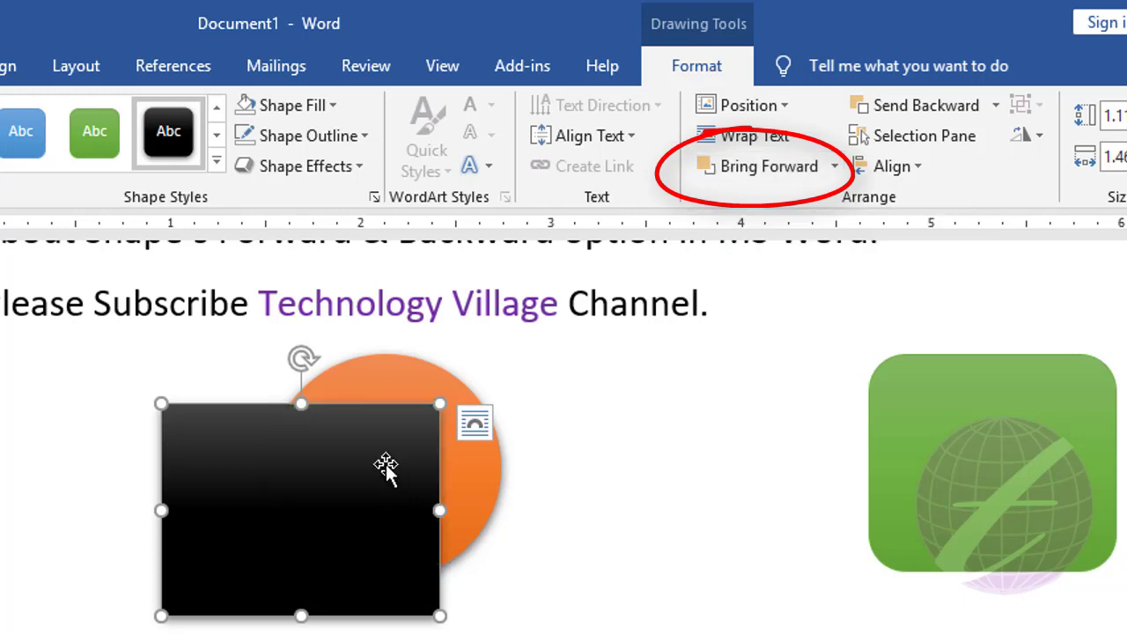
left_click(375, 379)
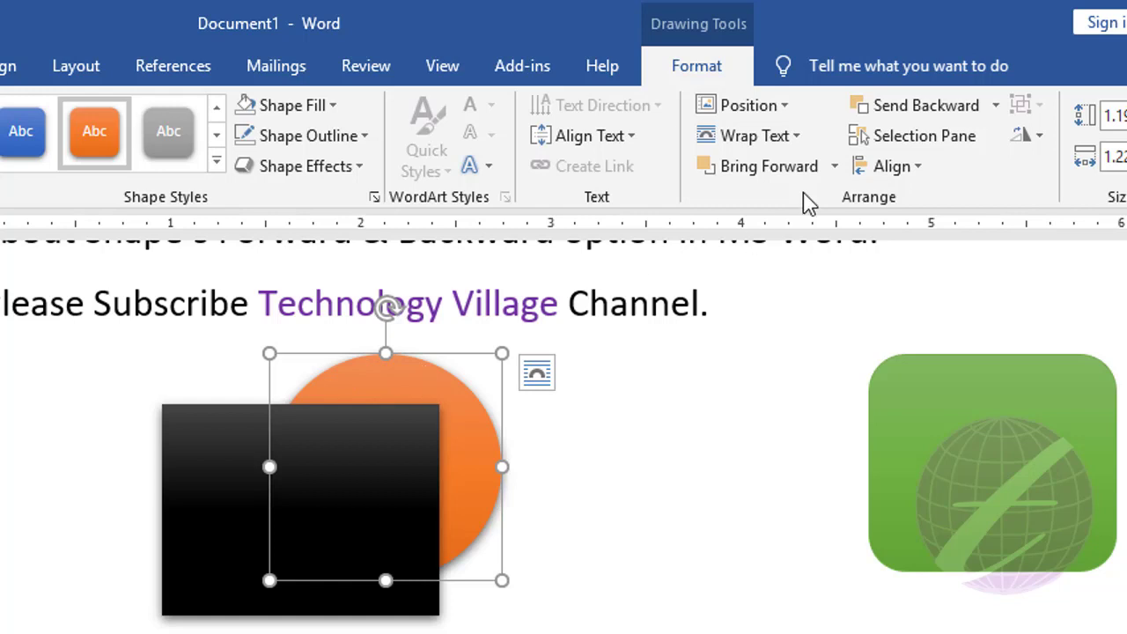
left_click(768, 167)
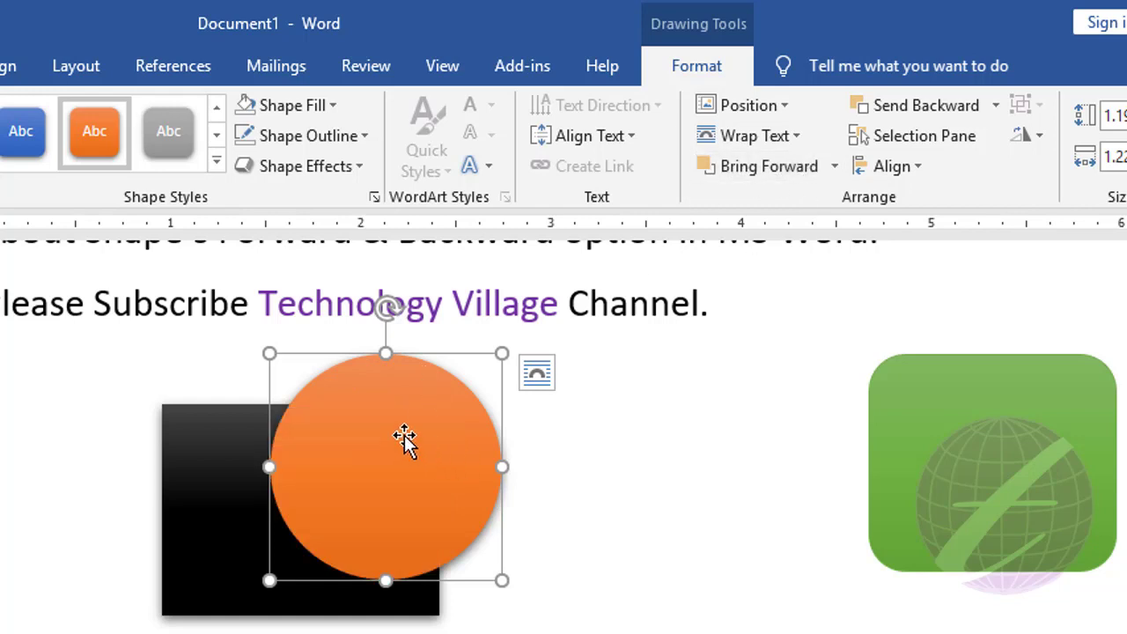
left_click(948, 444)
- Move the green rounded rectangle over the orange circle and select each shape in turn
left_click_drag(987, 453, 465, 523)
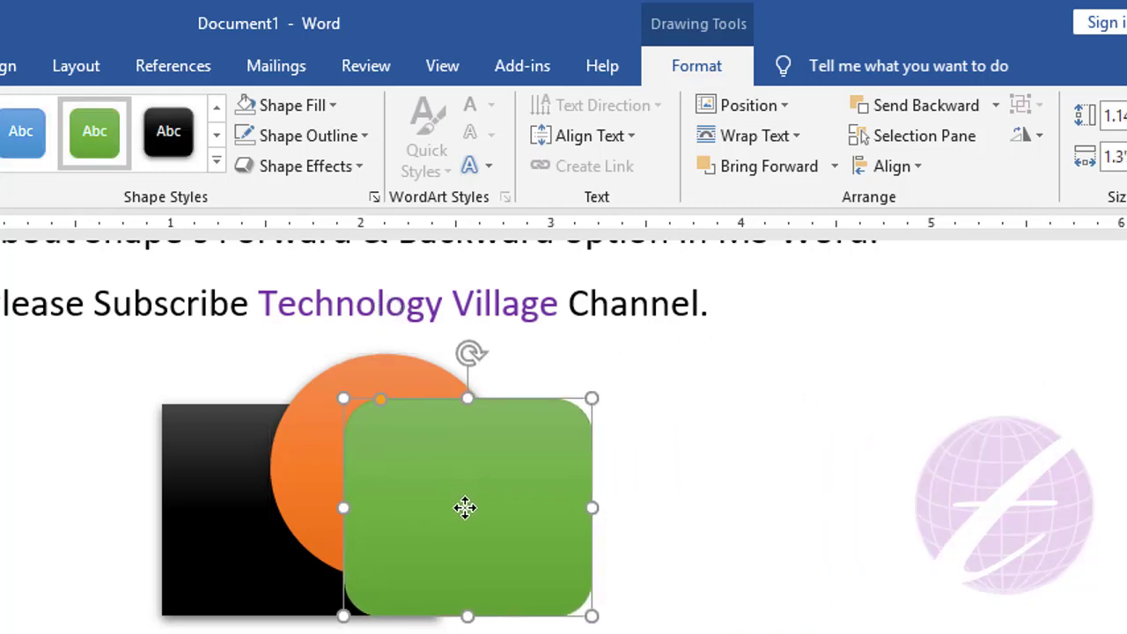
left_click(228, 519)
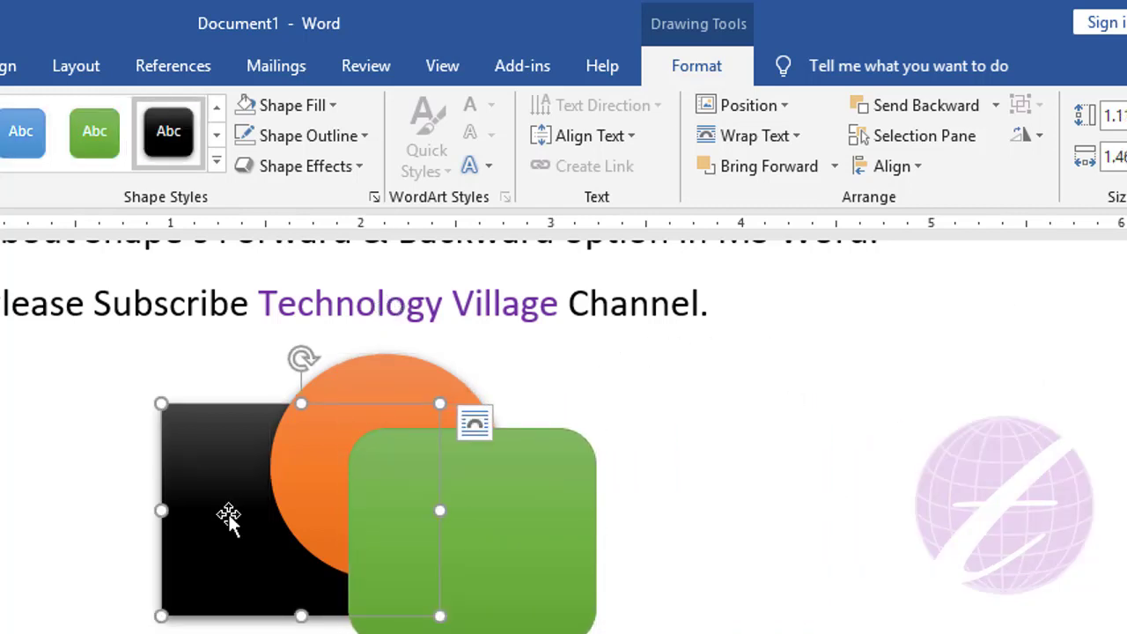
left_click(373, 379)
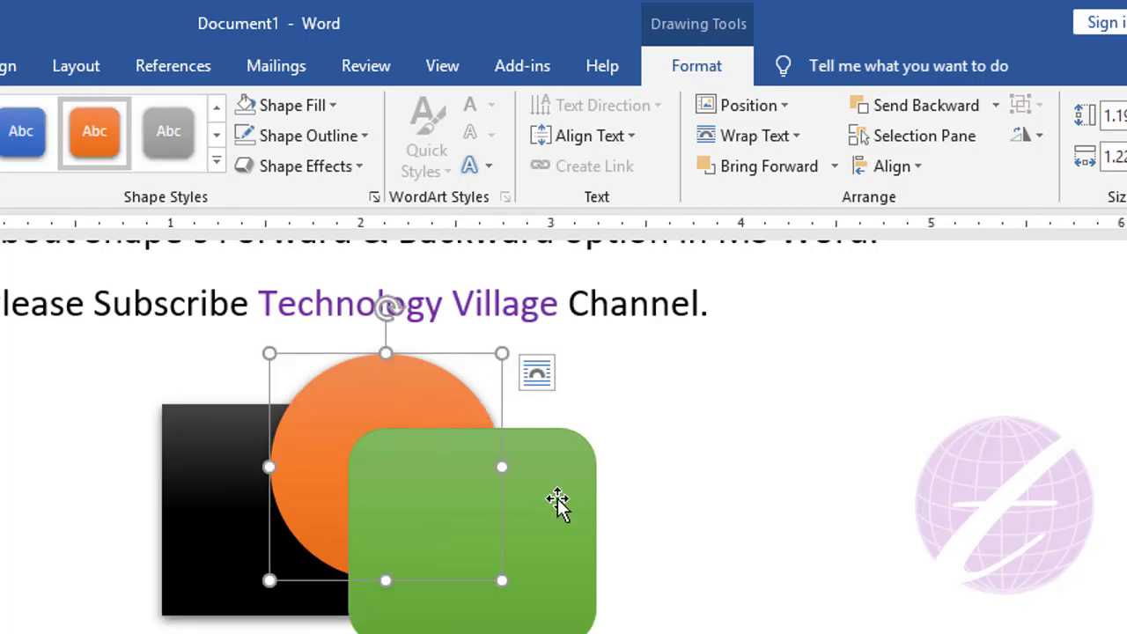
left_click(557, 503)
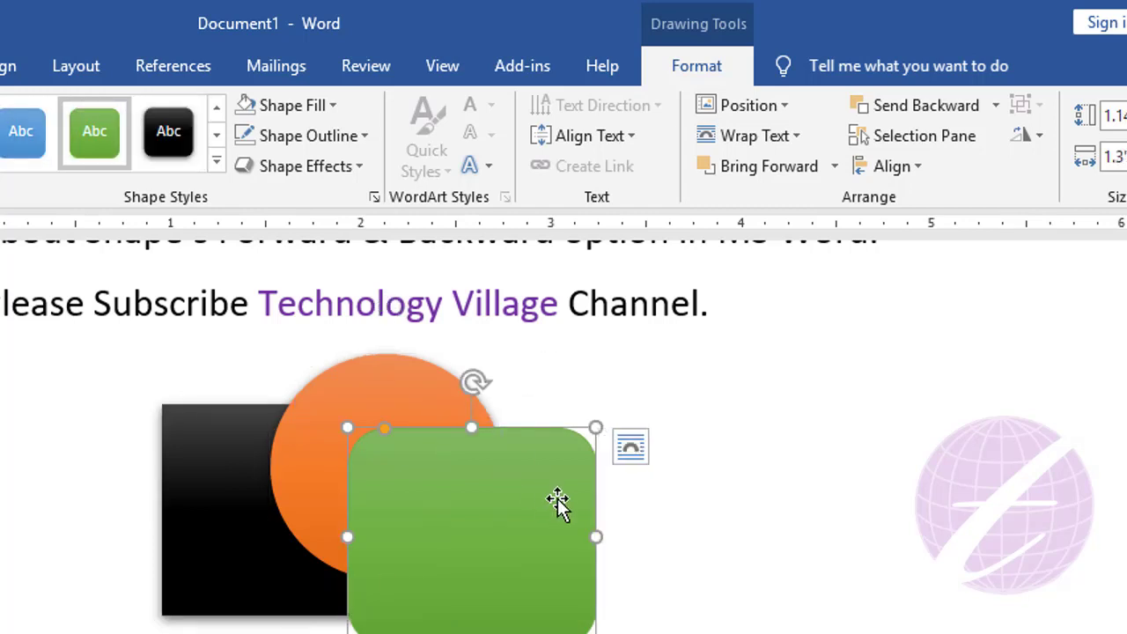
- Bring the black square forward twice, ahead of the circle and the green rectangle
left_click(199, 450)
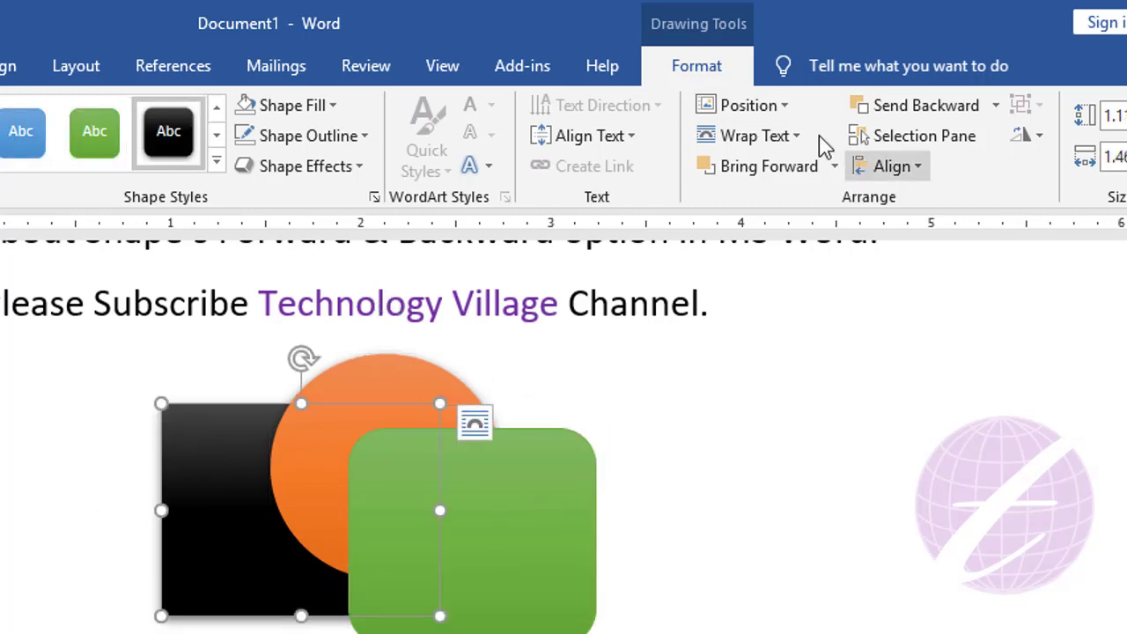
left_click(770, 169)
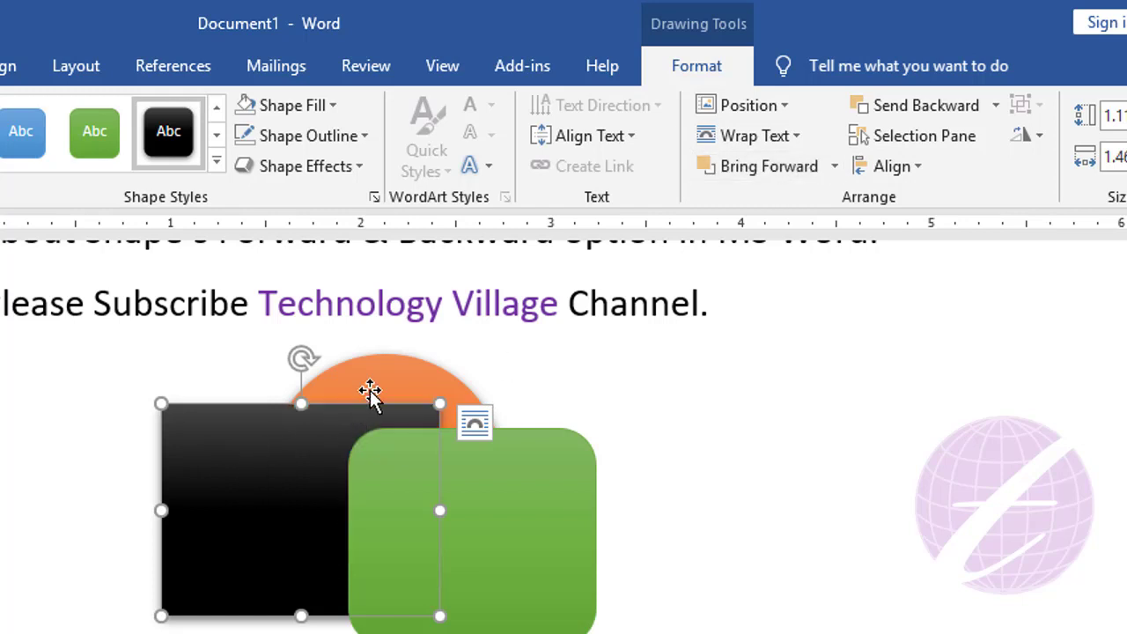
left_click(770, 169)
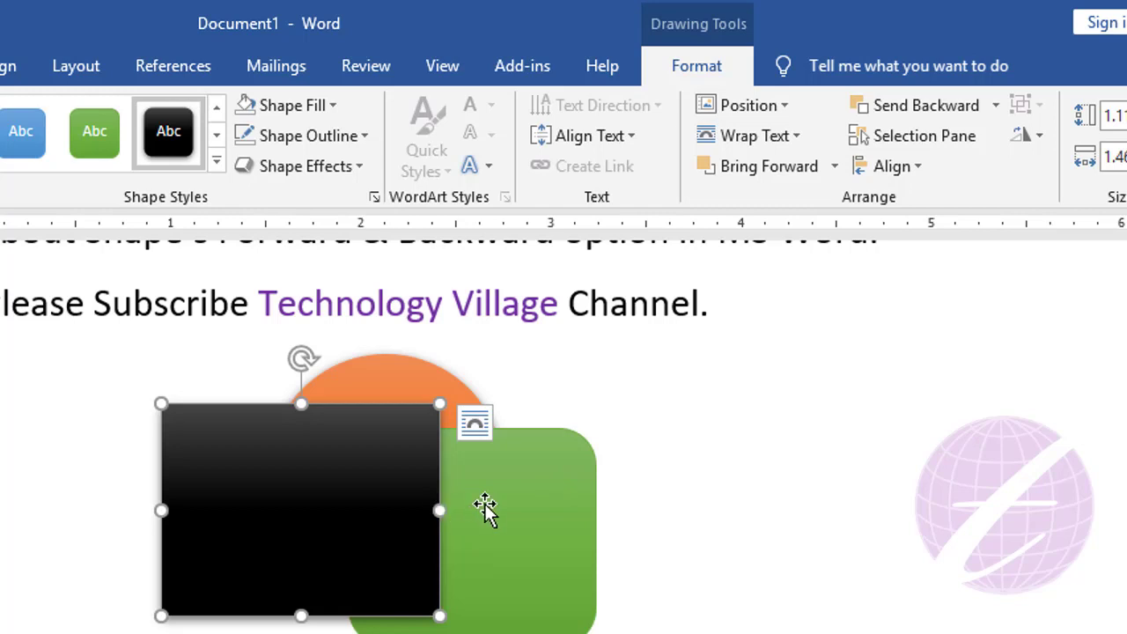
- Select the orange circle and apply Bring to Front so it covers the square and rectangle
left_click(390, 365)
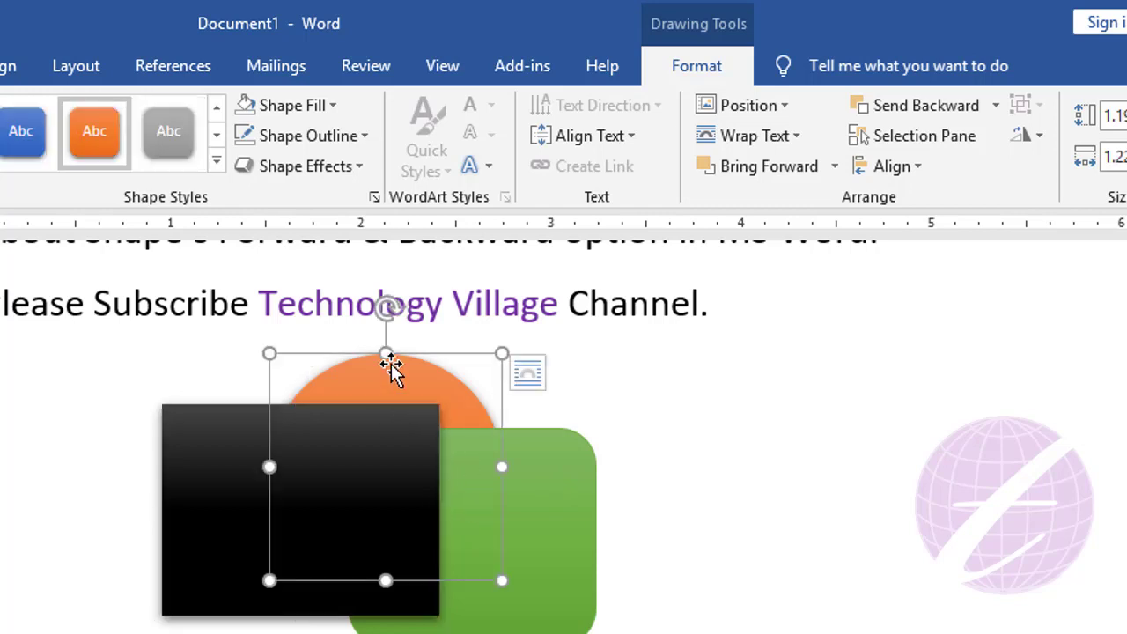
left_click(390, 365)
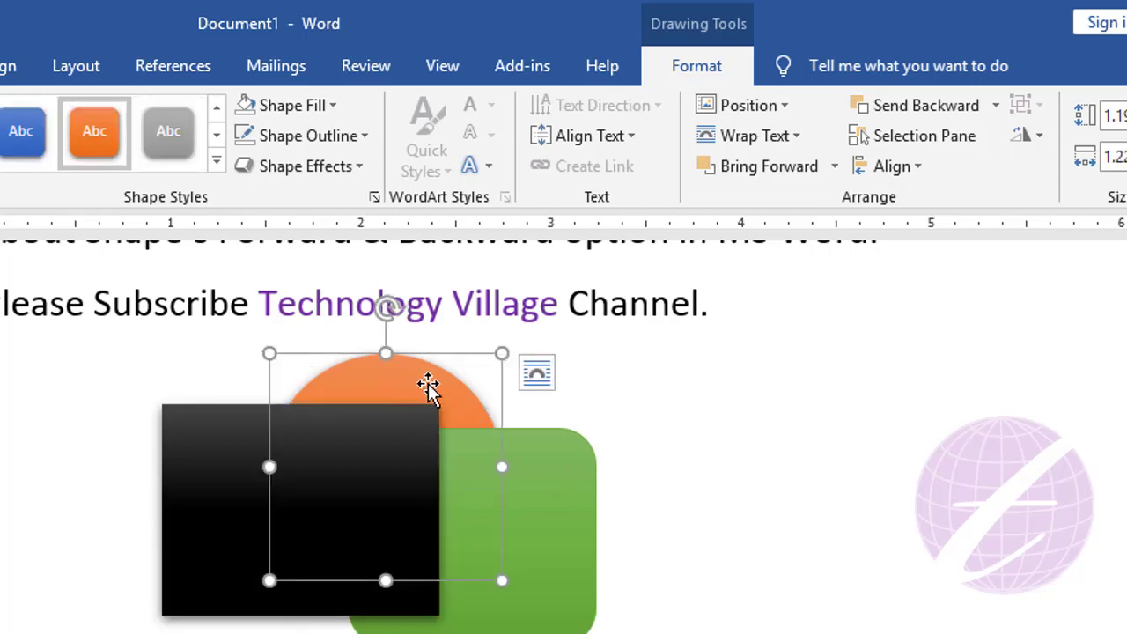
left_click(835, 168)
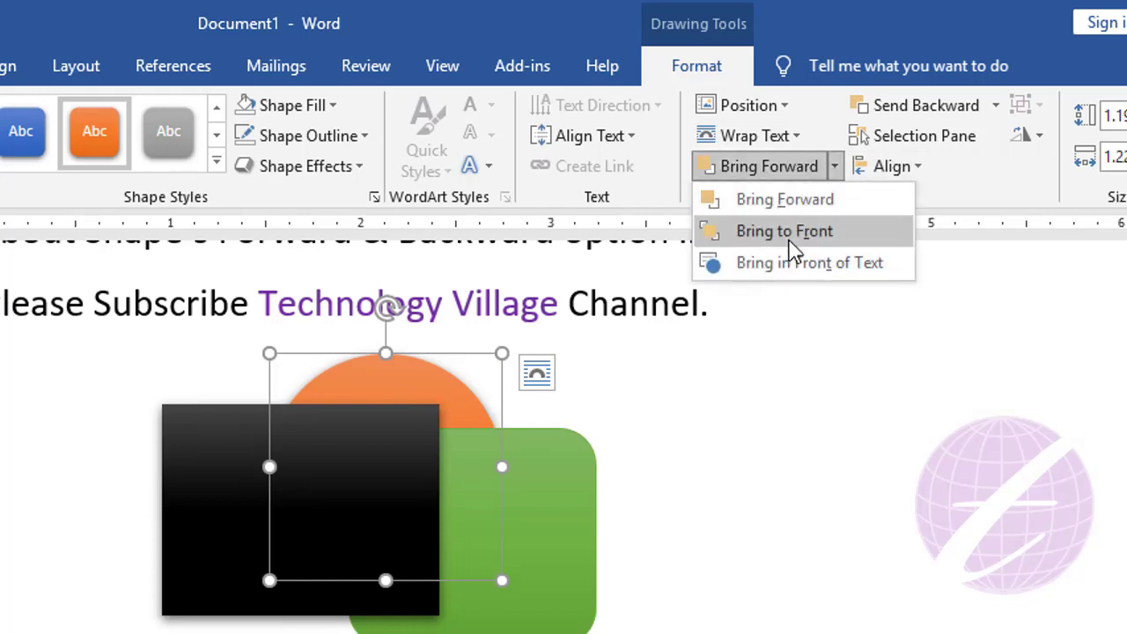
left_click(786, 233)
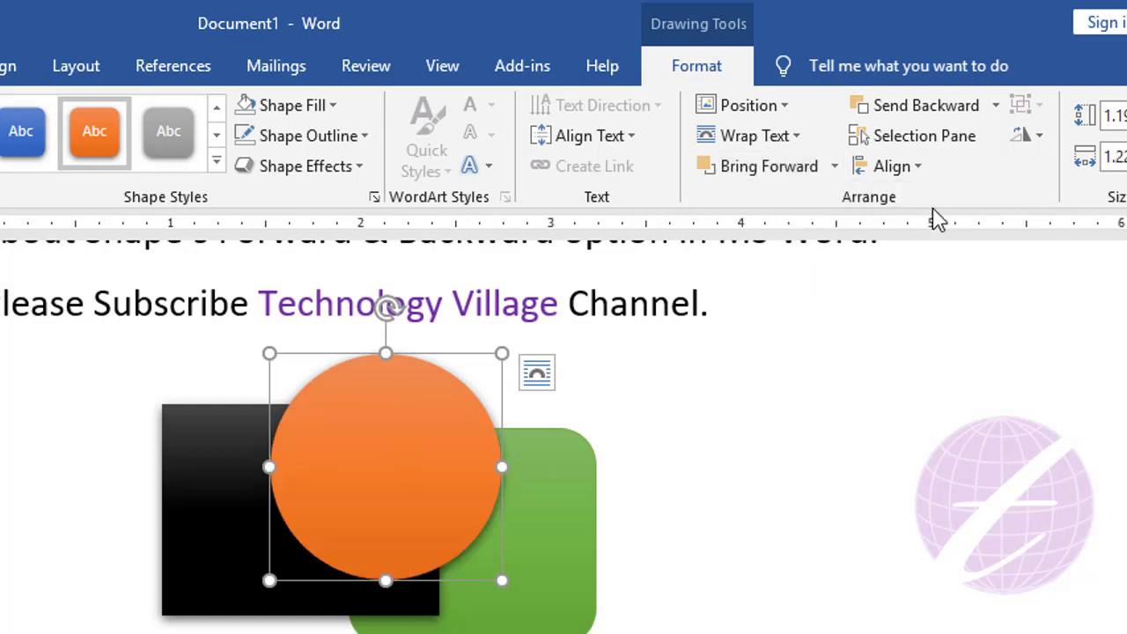
left_click(834, 166)
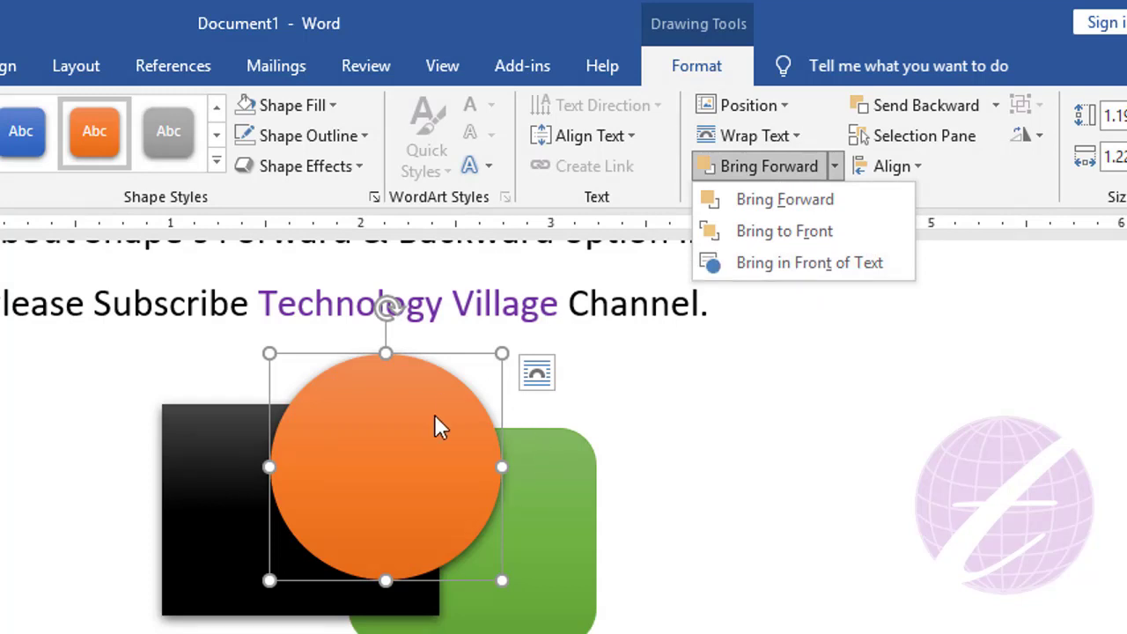
left_click(763, 171)
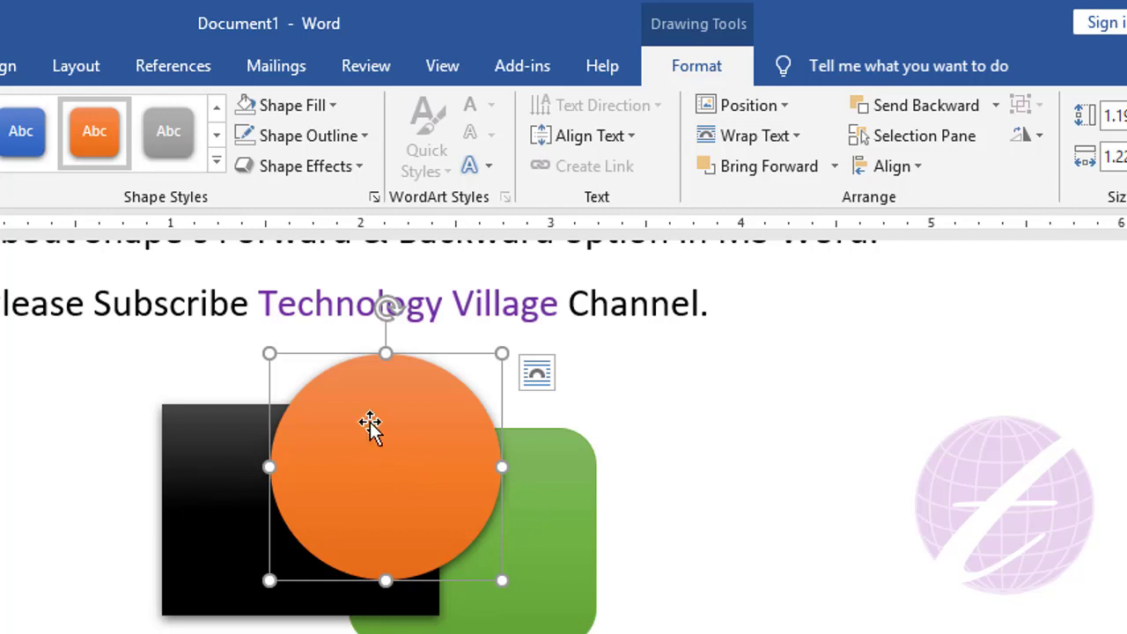
- Try Send Backward and Bring Forward on the circle, then apply Send to Back
left_click(926, 105)
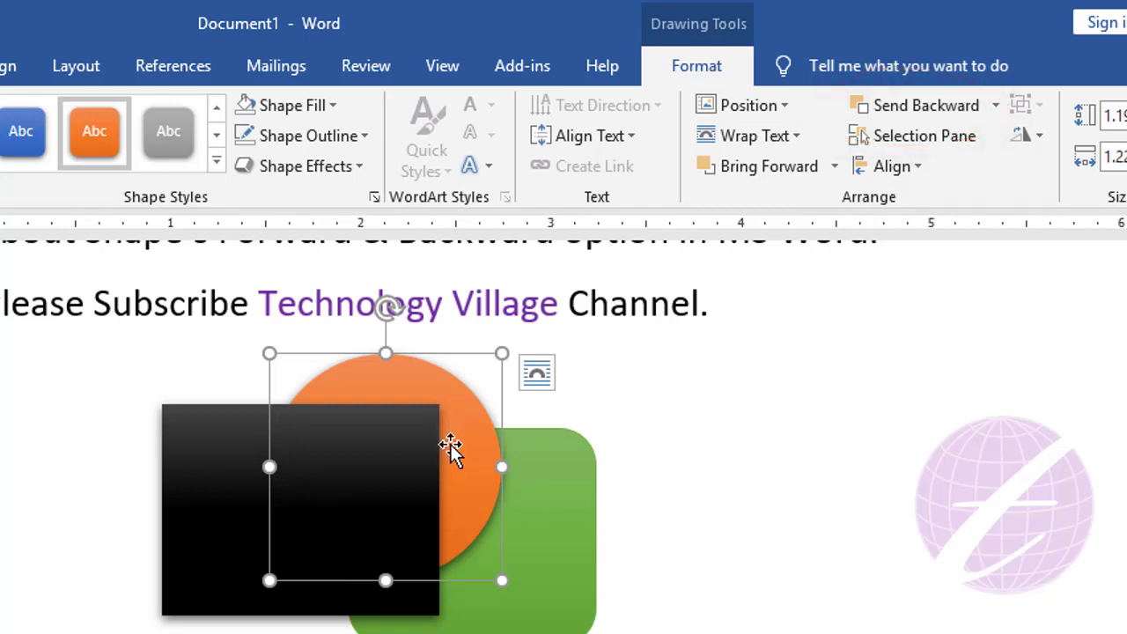
left_click(765, 173)
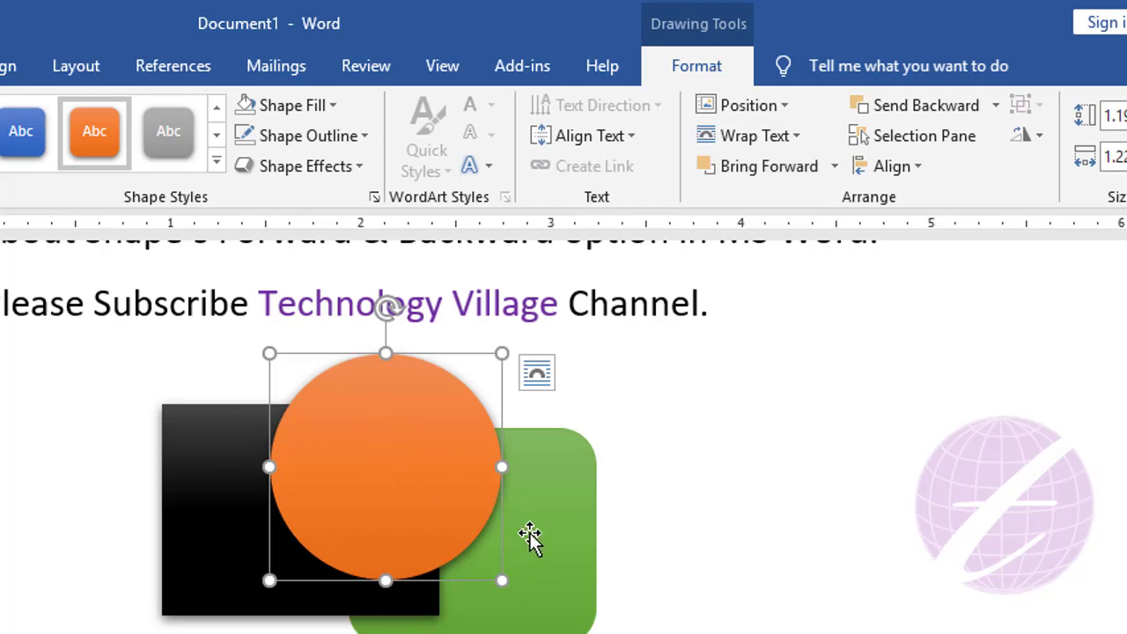
left_click(997, 107)
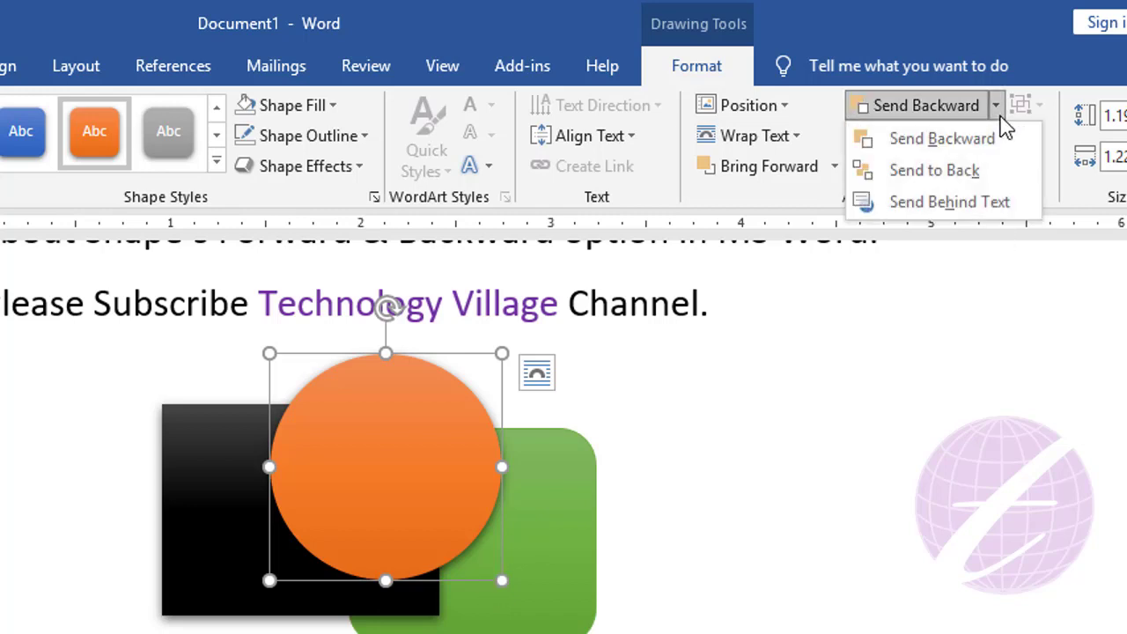
left_click(971, 172)
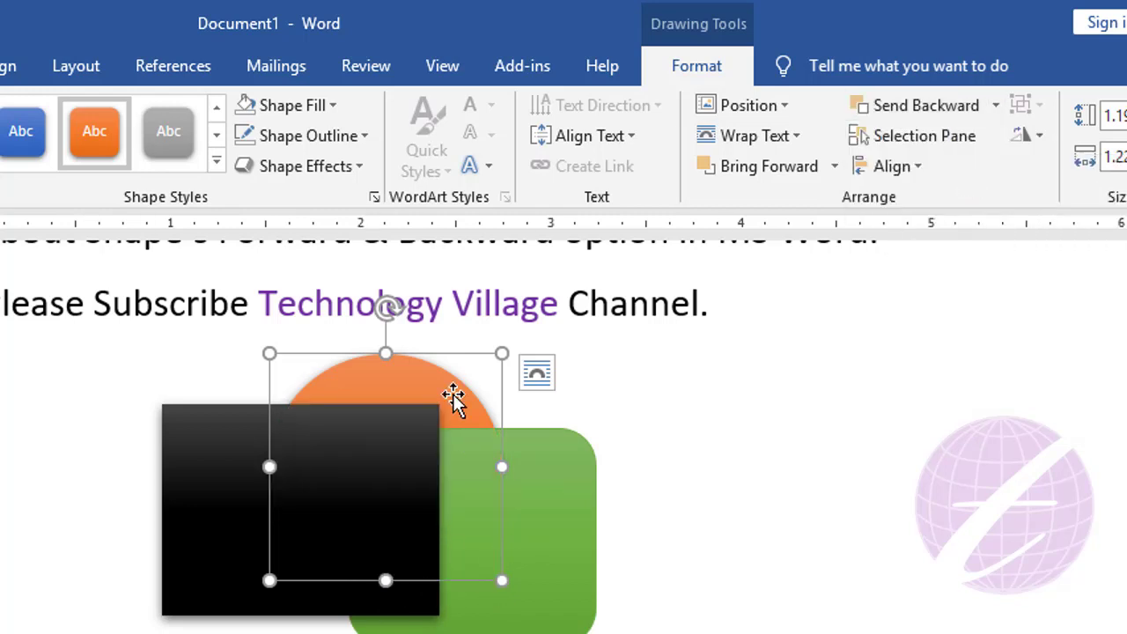
scroll(402, 573, "up", 3)
- Drag the orange circle over the intro text lines and apply Send Behind Text
mouse_move(402, 573)
left_mouse_down()
mouse_move(501, 339)
mouse_move(515, 336)
left_mouse_up()
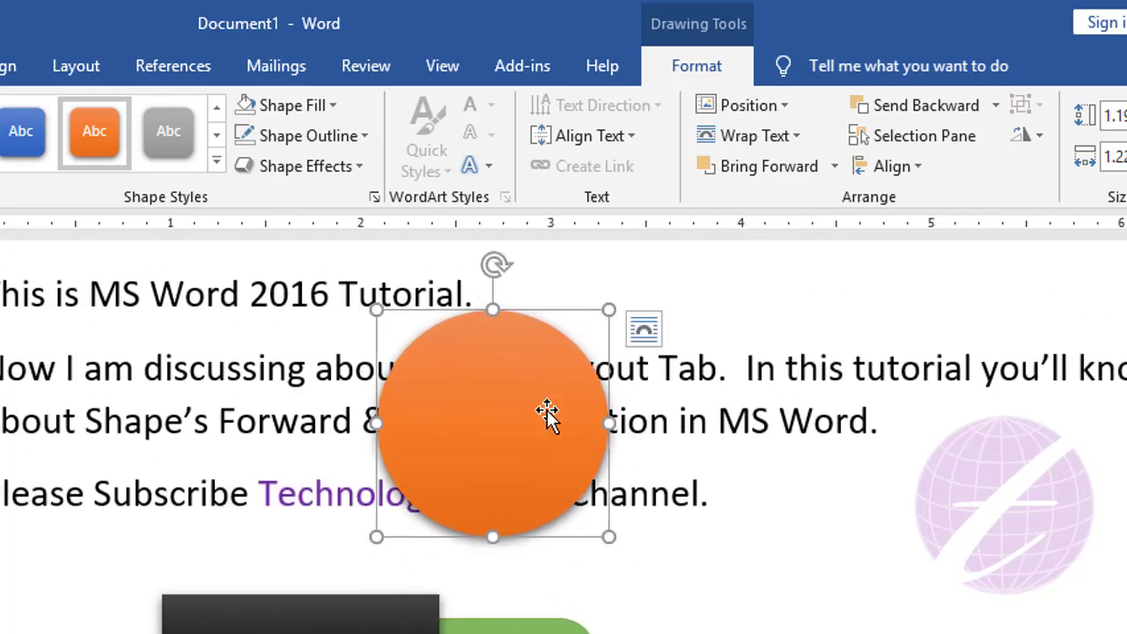
left_click(995, 109)
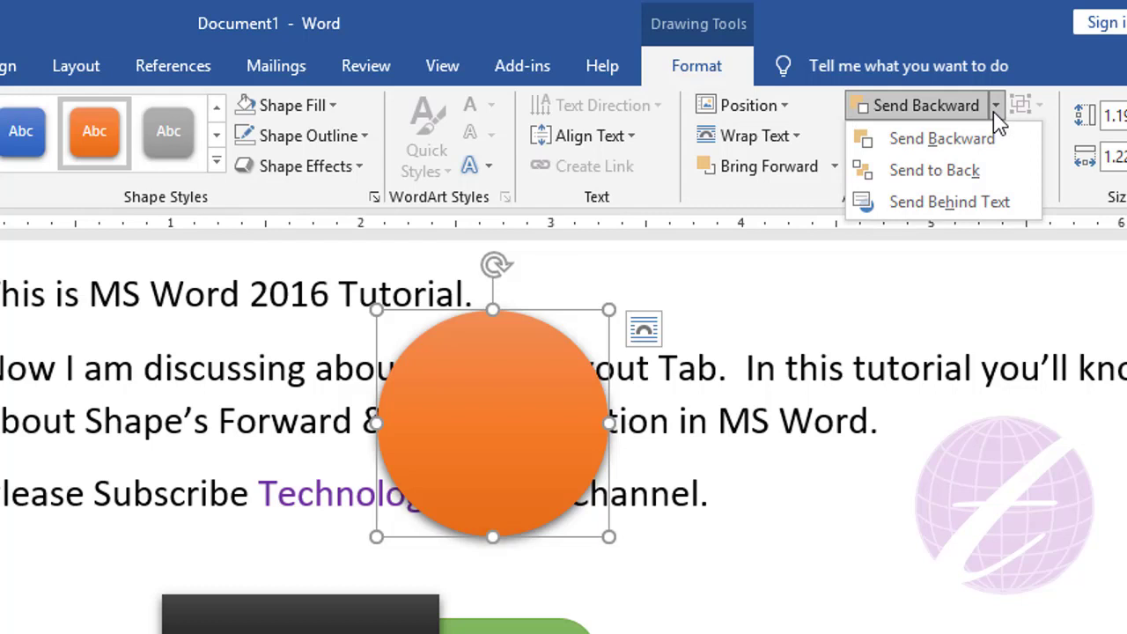
left_click(947, 204)
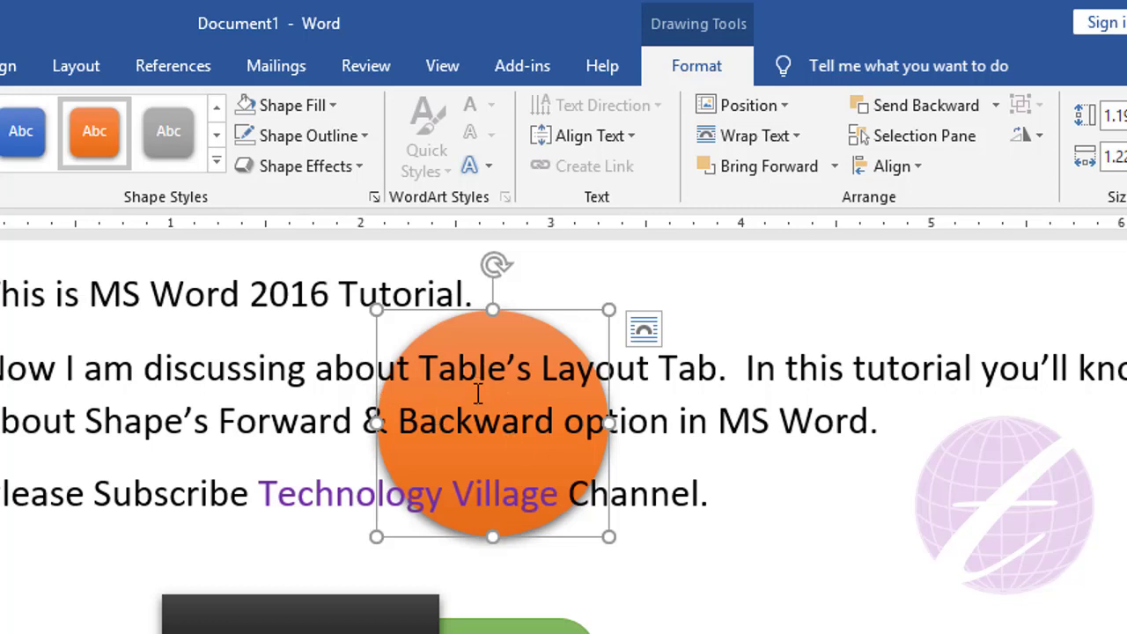
- Apply Bring in Front of Text to the orange circle so it hides the overlapped words
left_click(835, 167)
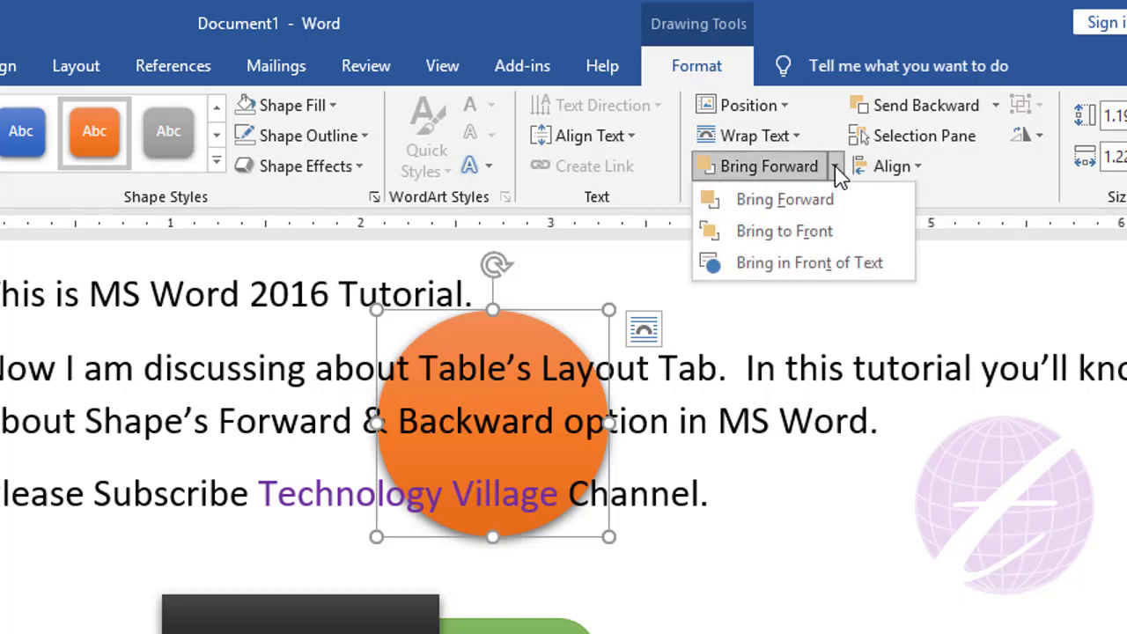
left_click(819, 263)
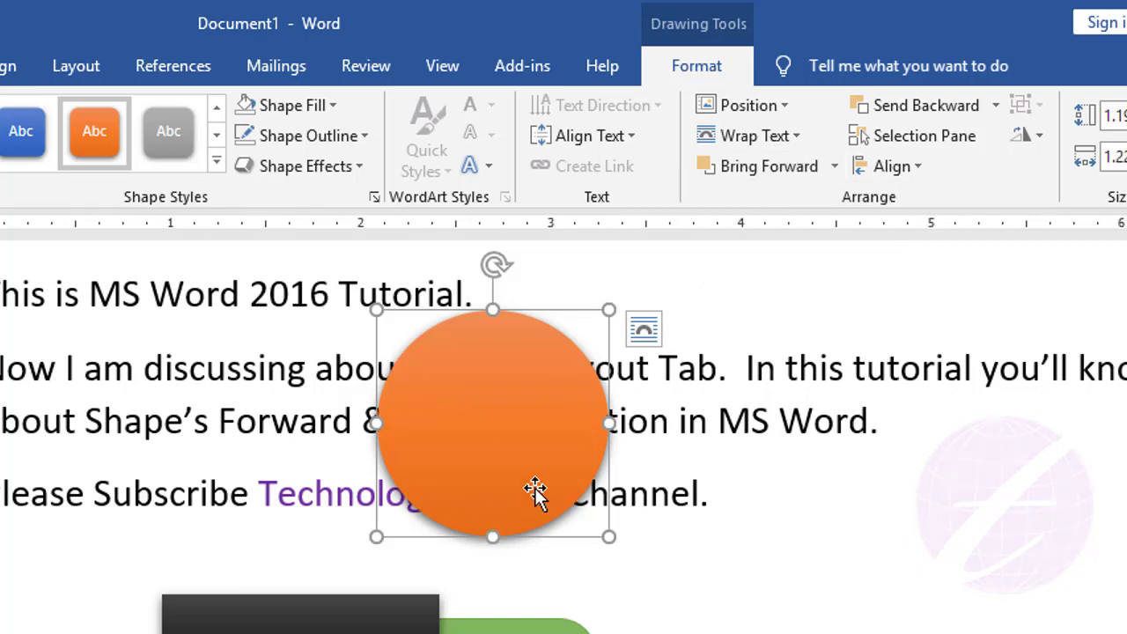